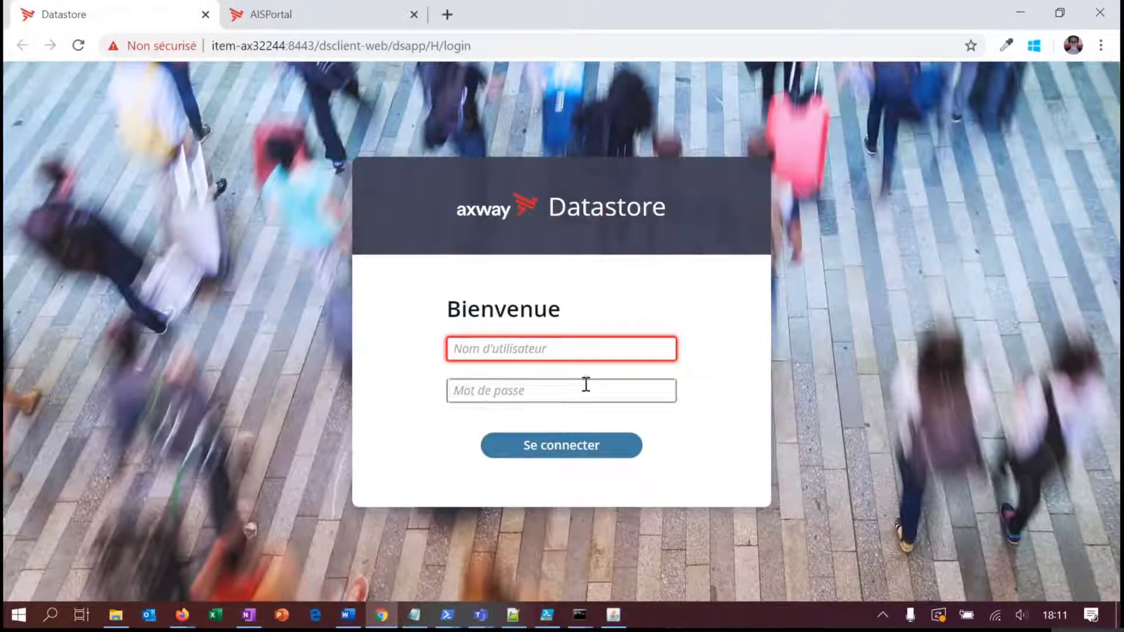
Step: Sign in to Axway Datastore with the user's username and password
{"action": "left_click", "coordinate": [584, 349]}
{"action": "key", "text": "Tab"}
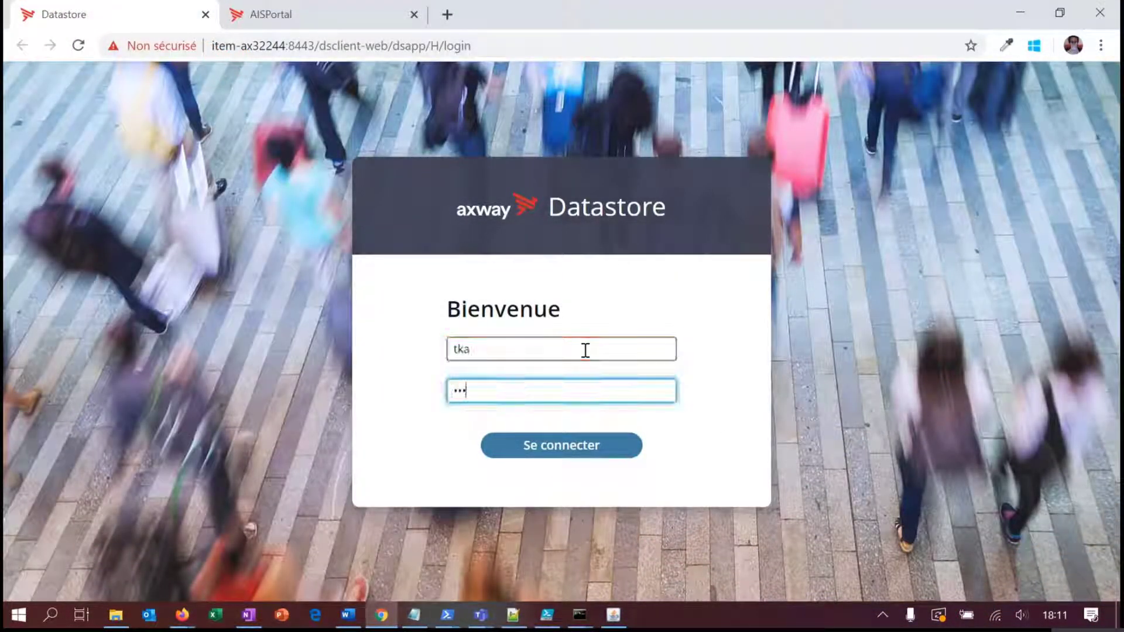
{"action": "key", "text": "Return"}
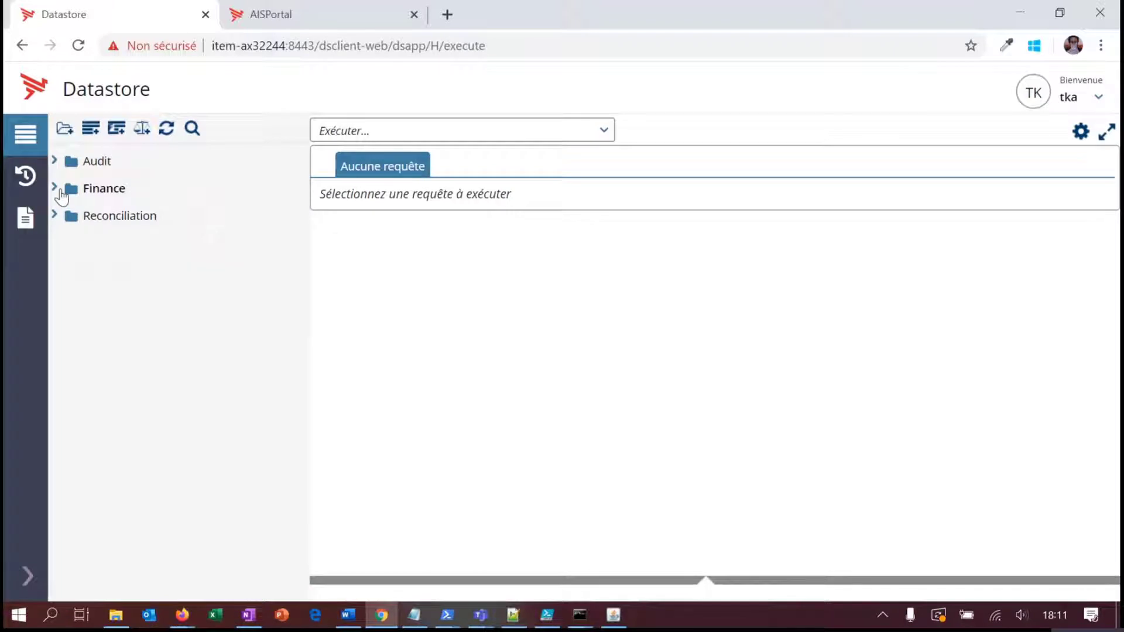
Step: Open the Audit ME complet query in the Finance folder with Editer
{"action": "left_click", "coordinate": [61, 194]}
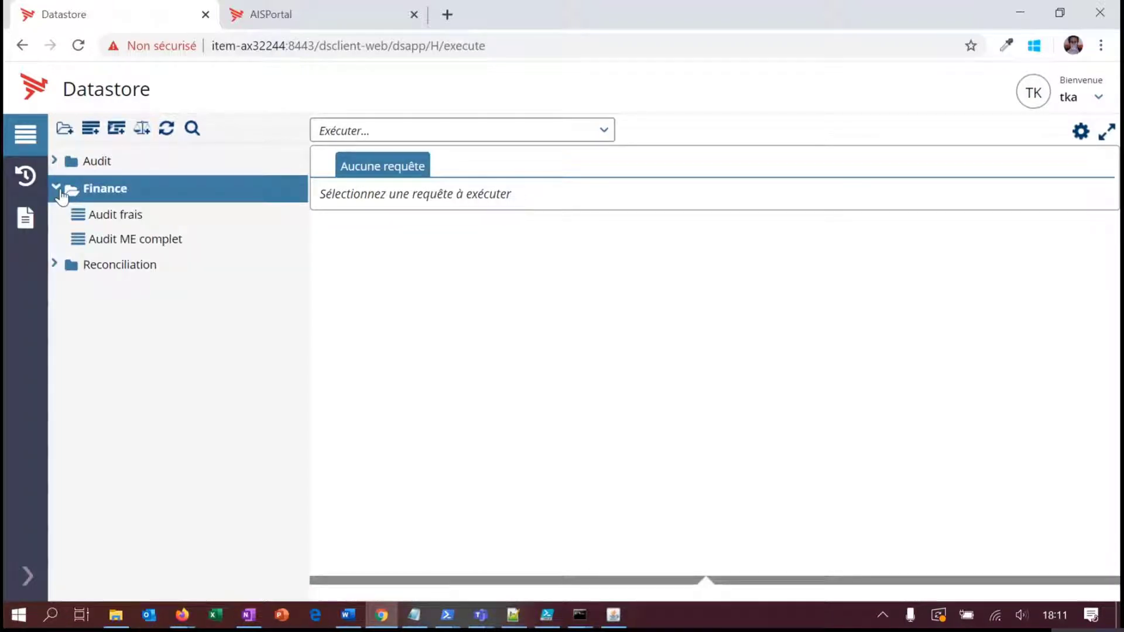
{"action": "left_click", "coordinate": [144, 242]}
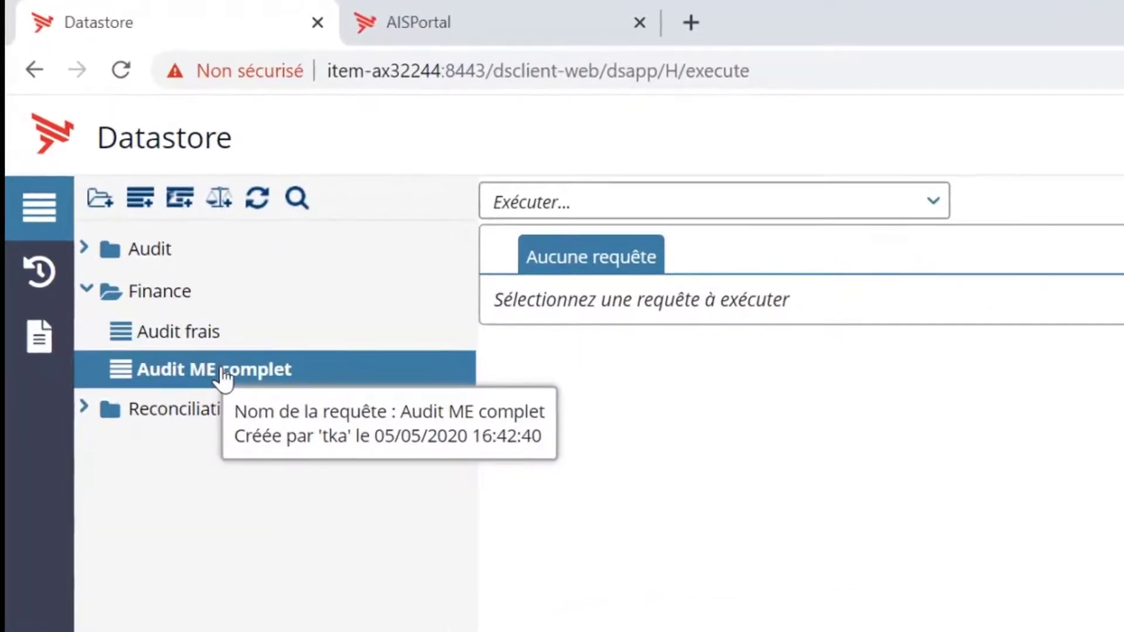
{"action": "right_click", "coordinate": [223, 375]}
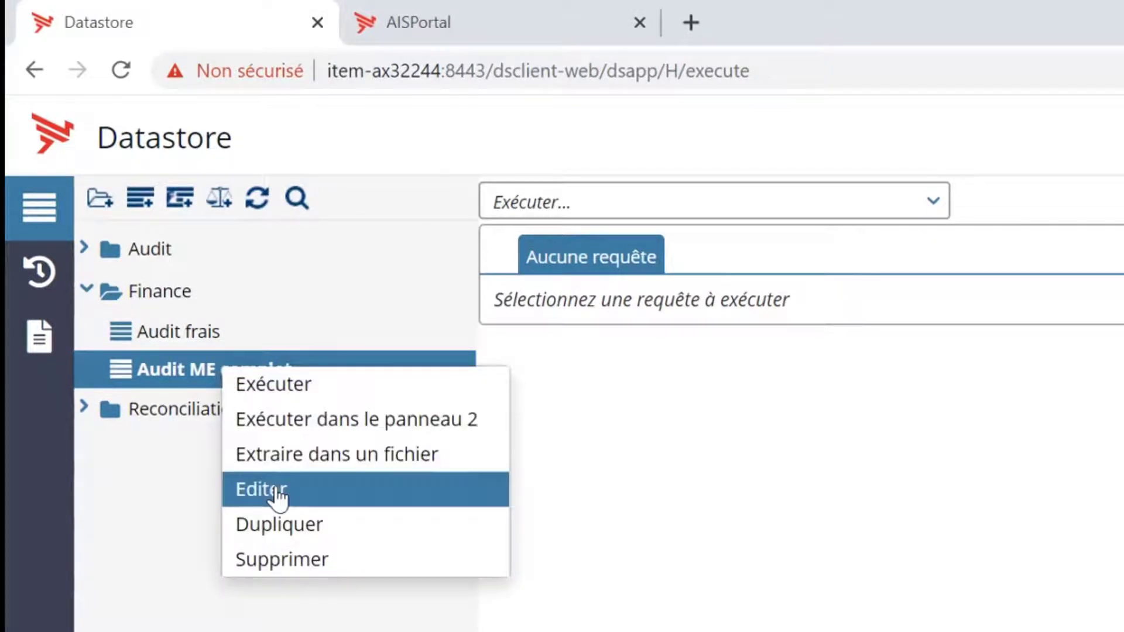
{"action": "left_click", "coordinate": [279, 497]}
Step: Add Code format de ME to the query's selected output columns in Étape 2
{"action": "scroll", "coordinate": [684, 529], "scroll_direction": "down", "scroll_amount": 8}
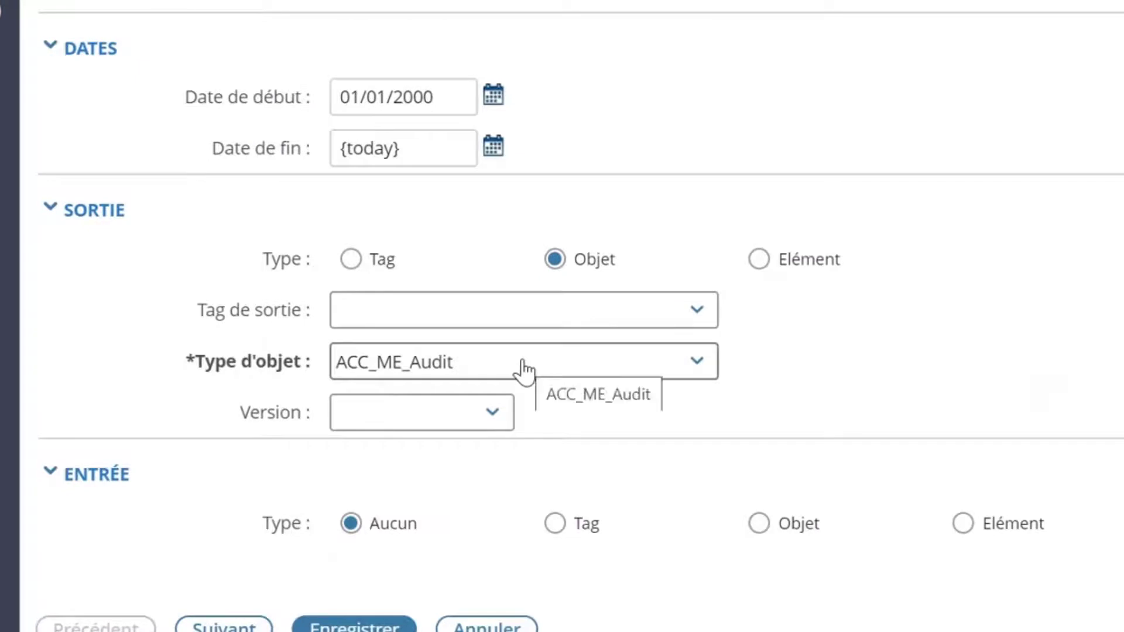
{"action": "scroll", "coordinate": [525, 369], "scroll_direction": "up", "scroll_amount": 10}
{"action": "left_click", "coordinate": [404, 85]}
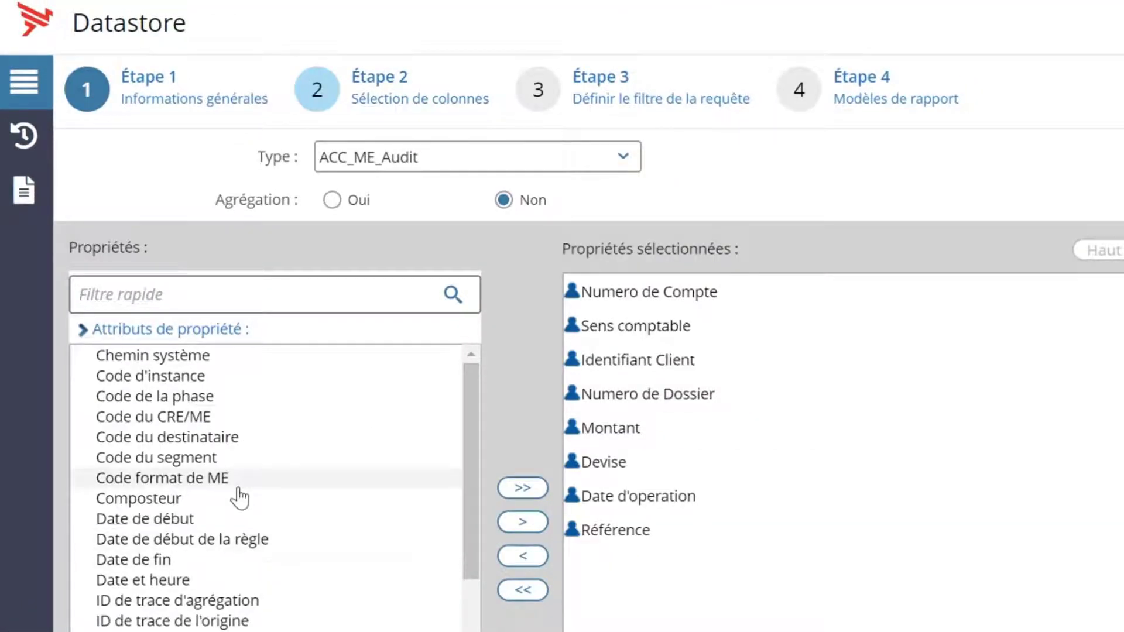
{"action": "left_click", "coordinate": [518, 523]}
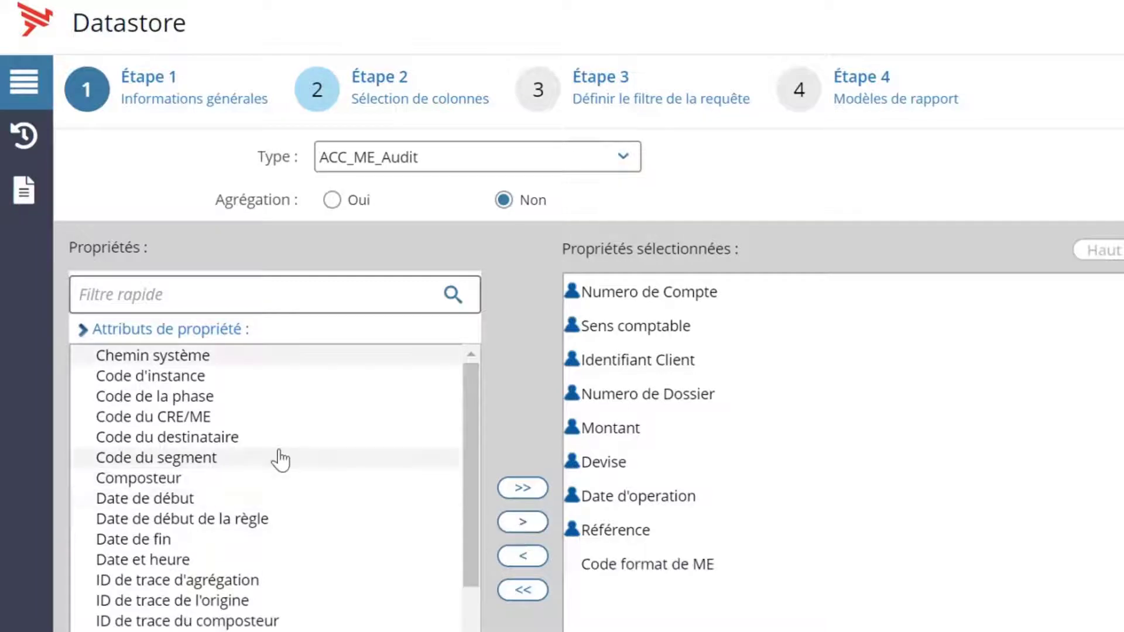
{"action": "scroll", "coordinate": [293, 492], "scroll_direction": "down", "scroll_amount": 6}
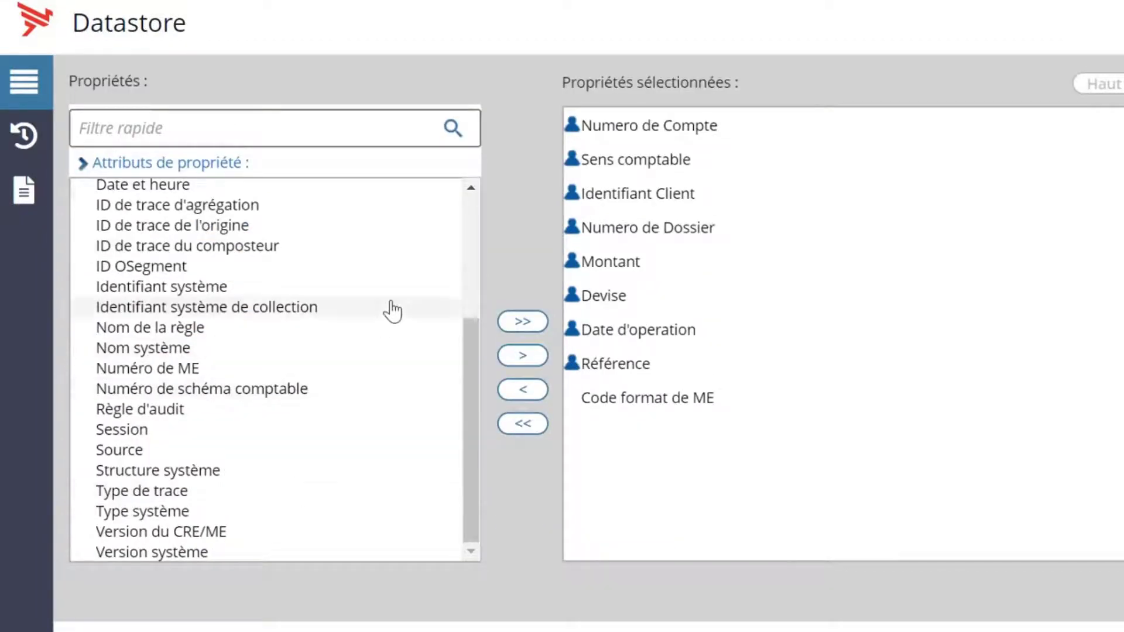
{"action": "scroll", "coordinate": [389, 308], "scroll_direction": "up", "scroll_amount": 4}
{"action": "scroll", "coordinate": [516, 208], "scroll_direction": "up", "scroll_amount": 3}
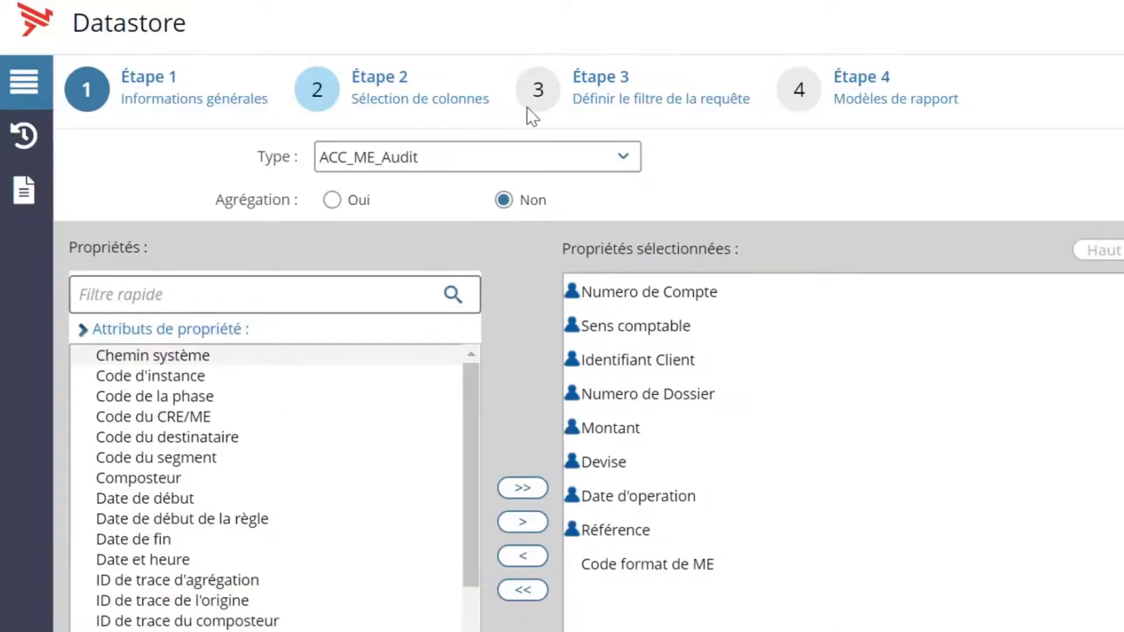
Step: Check the Étape 3 filter, then return to Étape 1's maximum-results setting
{"action": "left_click", "coordinate": [632, 100]}
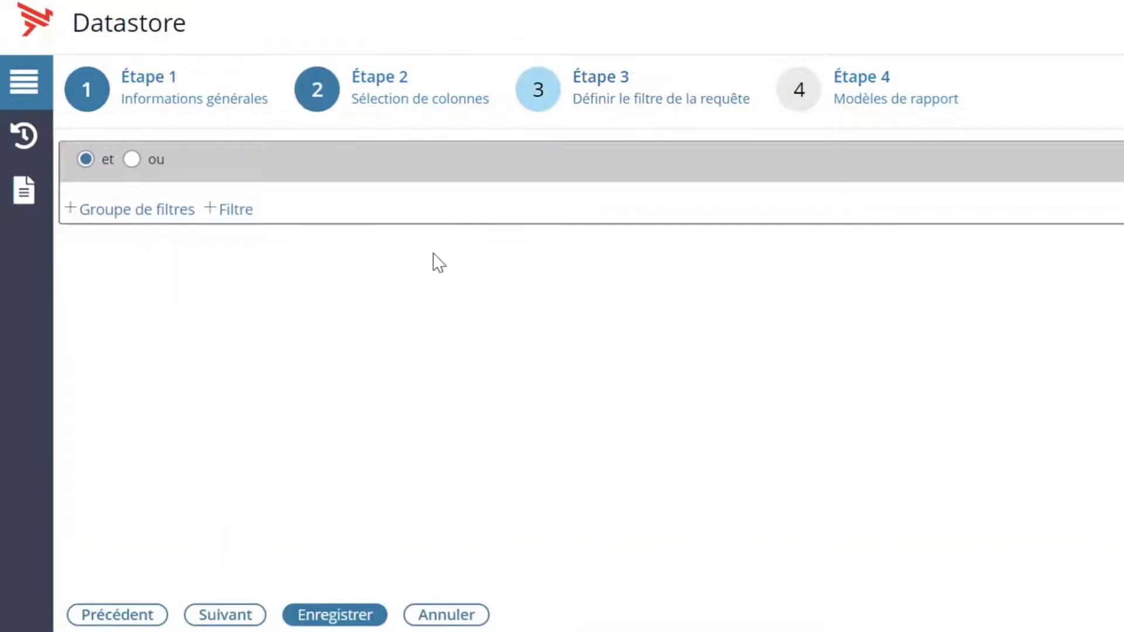
{"action": "left_click", "coordinate": [125, 613]}
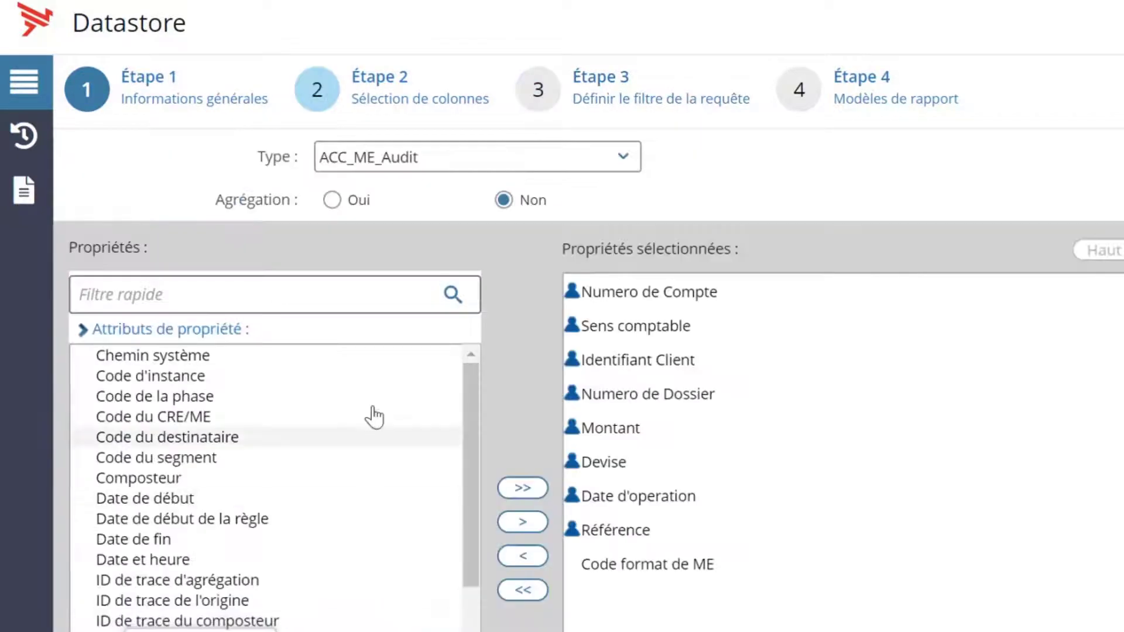
{"action": "left_click", "coordinate": [226, 105]}
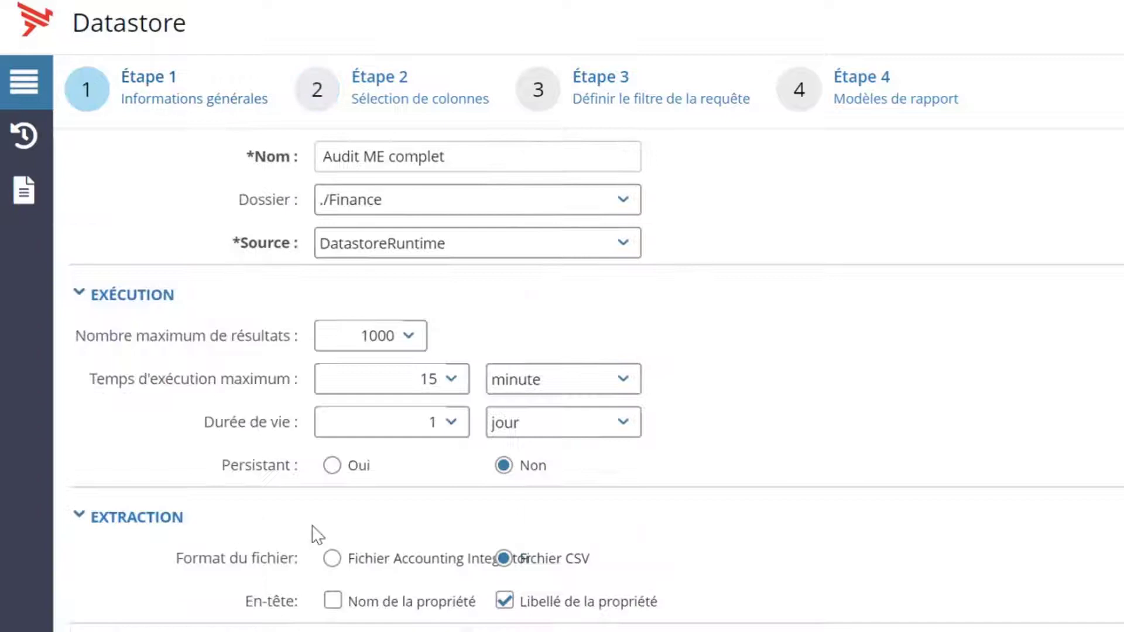
{"action": "left_click", "coordinate": [411, 344]}
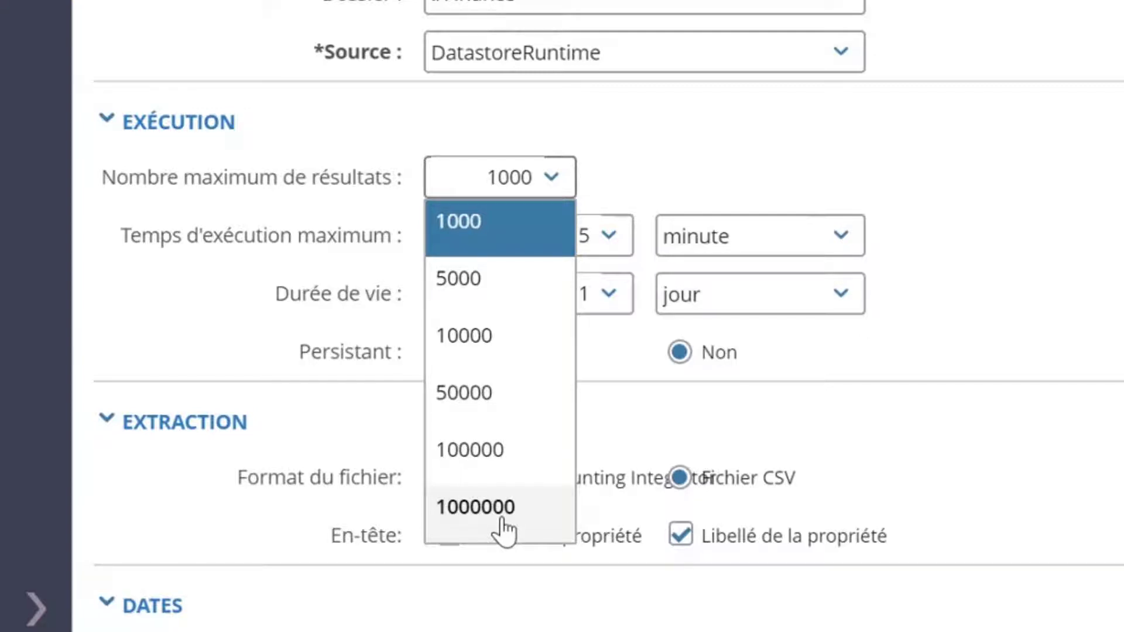
Step: Keep the 1000 result limit, save the query and confirm the update warning
{"action": "left_click", "coordinate": [1100, 201]}
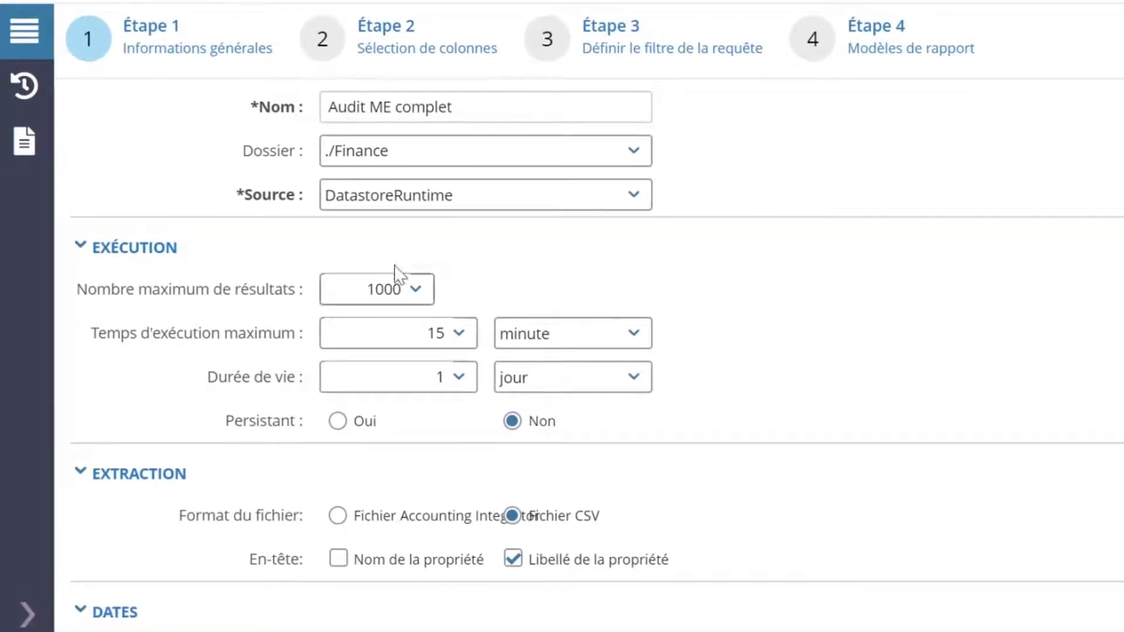
{"action": "scroll", "coordinate": [828, 301], "scroll_direction": "down", "scroll_amount": 5}
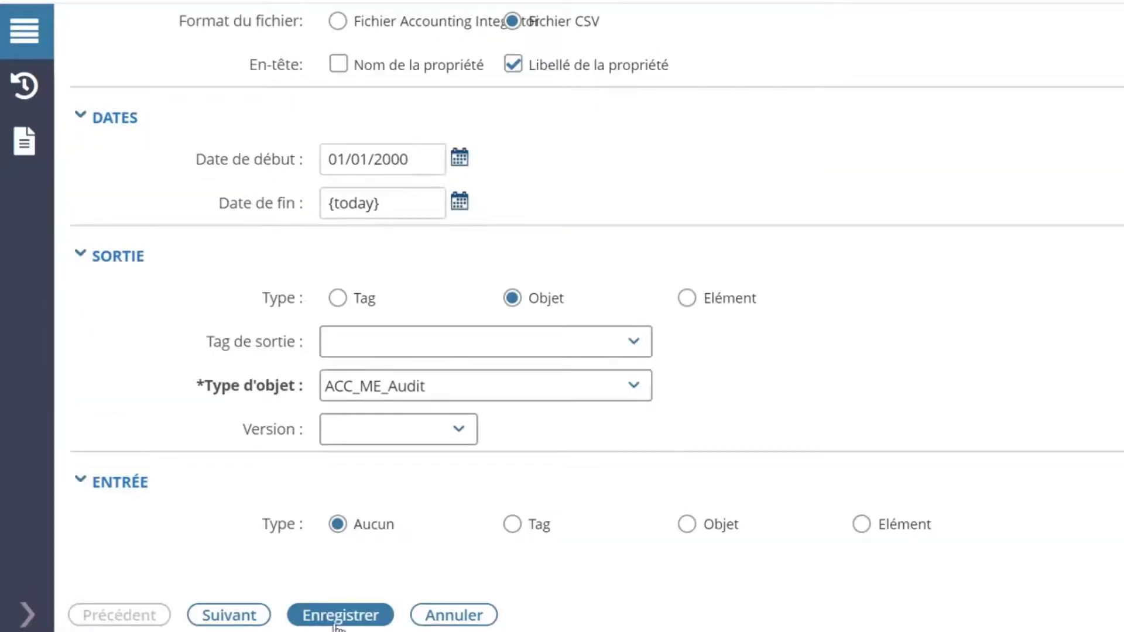
{"action": "left_click", "coordinate": [337, 615]}
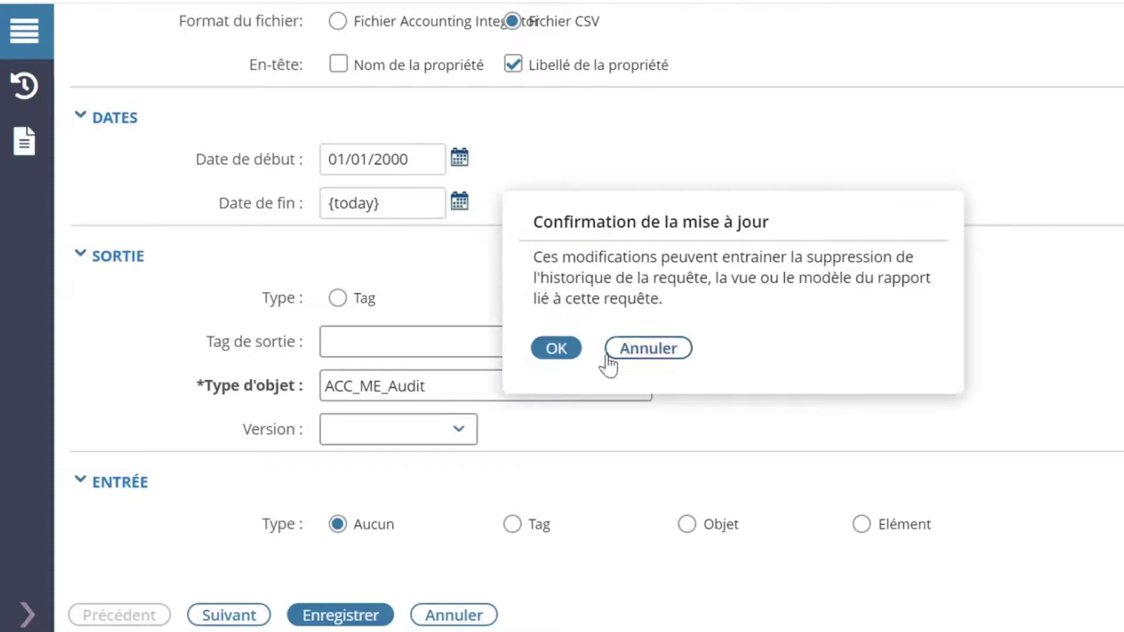
{"action": "left_click", "coordinate": [570, 352]}
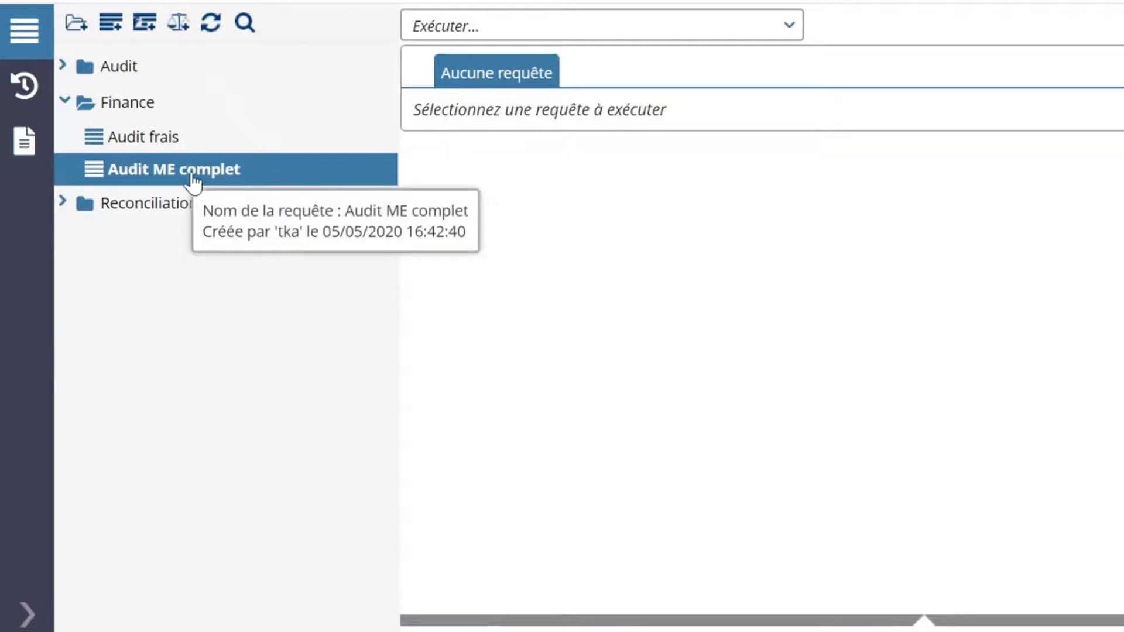
{"action": "double_click", "coordinate": [190, 174]}
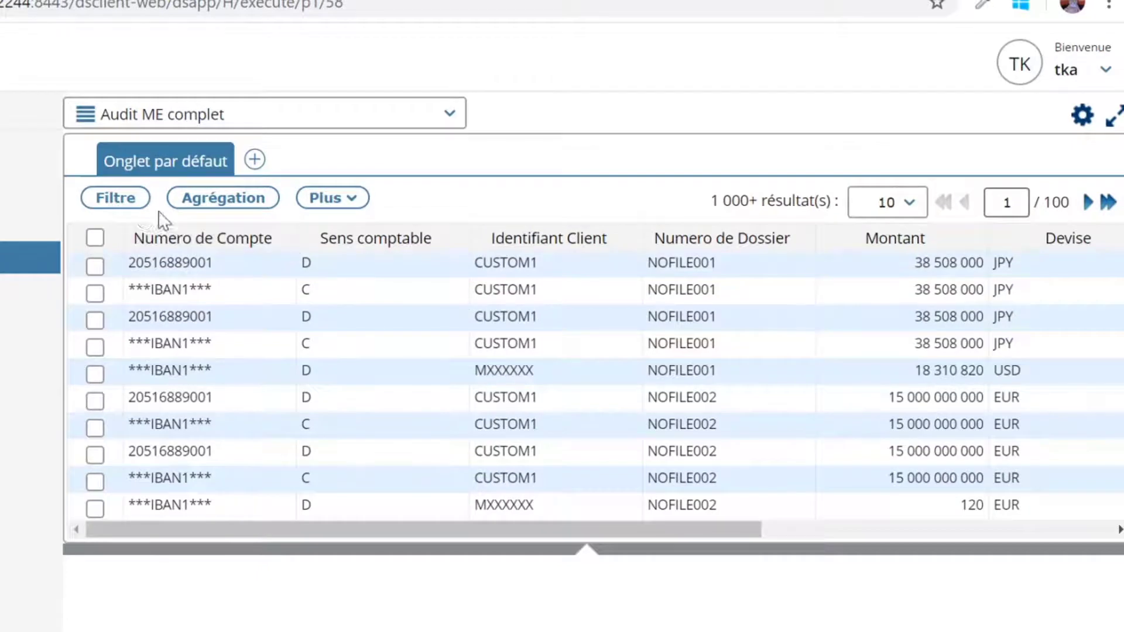
{"action": "left_click", "coordinate": [142, 205]}
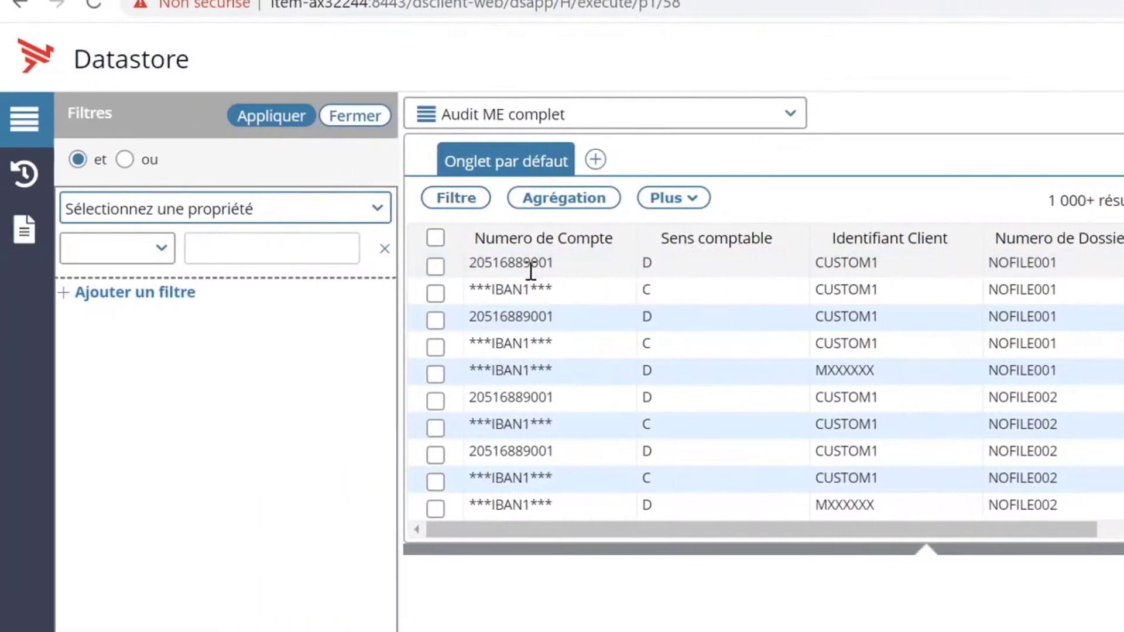
{"action": "left_click_drag", "start_coordinate": [340, 261], "coordinate": [76, 233]}
{"action": "left_click", "coordinate": [275, 118]}
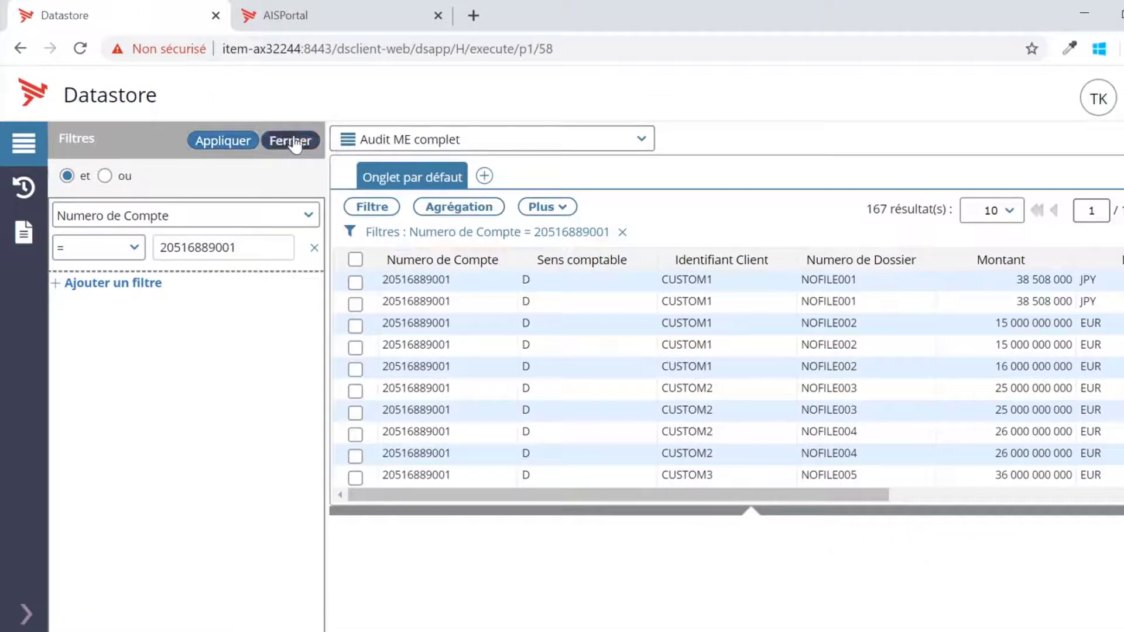
{"action": "left_click", "coordinate": [293, 141]}
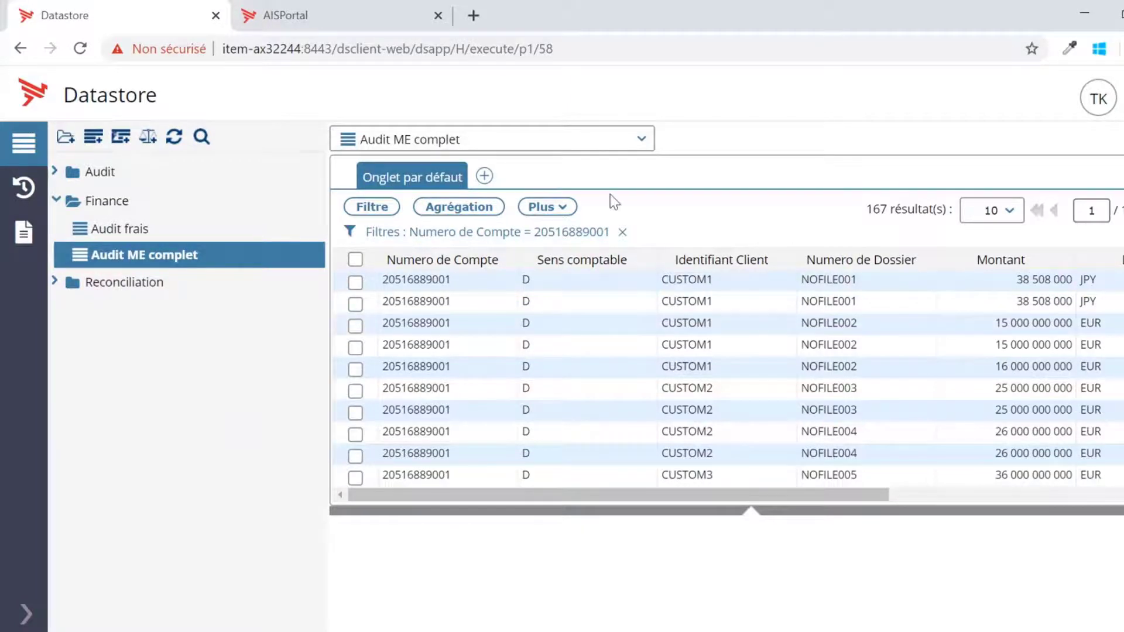
{"action": "left_click", "coordinate": [623, 234]}
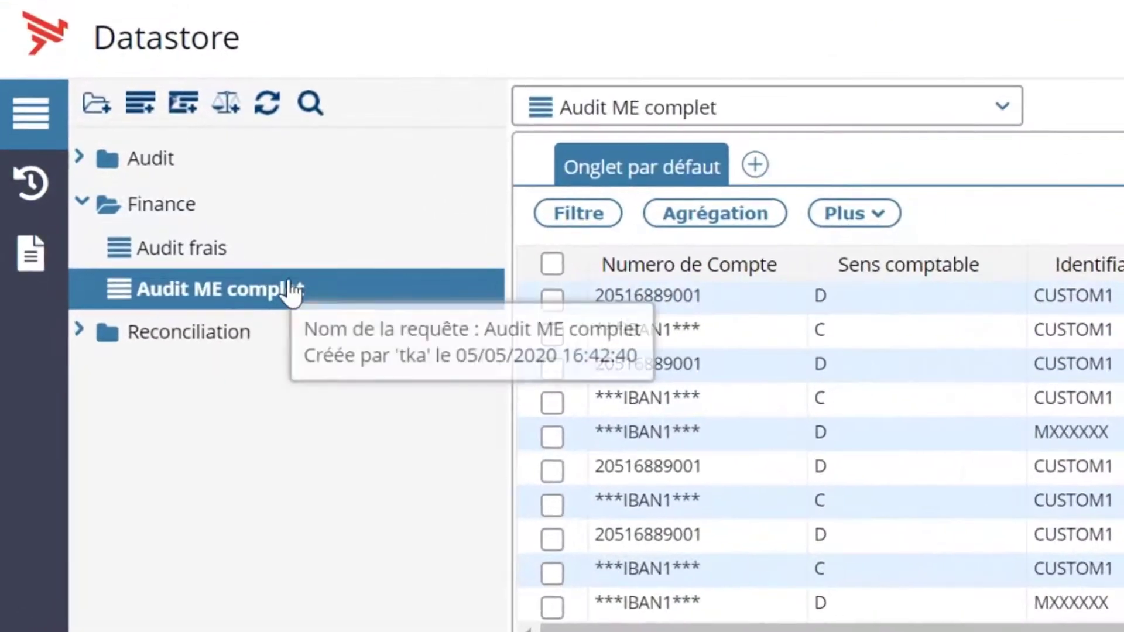
Step: Extract the Audit ME complet query results to a file with Extraire dans un fichier
{"action": "mouse_move", "coordinate": [189, 255]}
{"action": "right_click", "coordinate": [291, 291]}
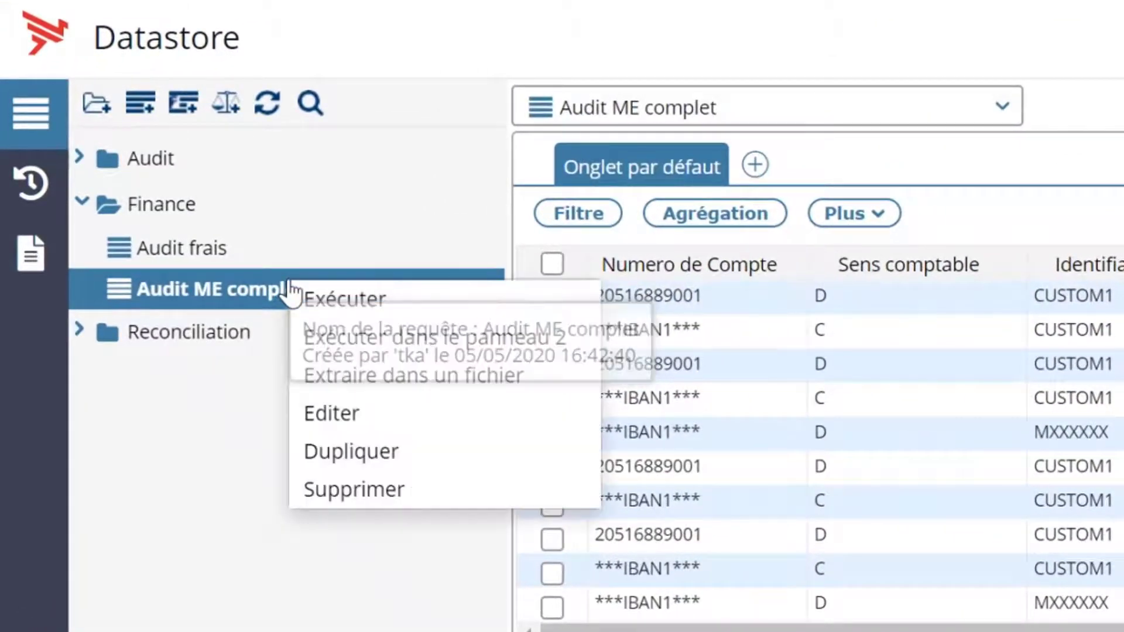
{"action": "left_click", "coordinate": [402, 380]}
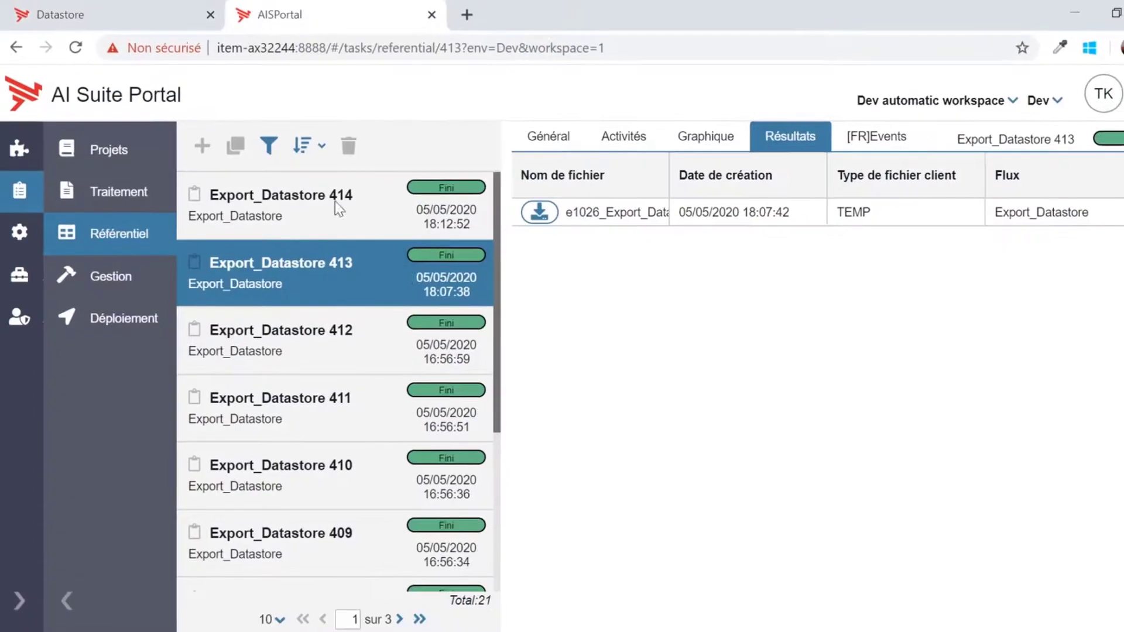
Step: Save Export_Datastore 414's result file from Résultats as INPUT_EVENT_1027.zip in Documents\Portal
{"action": "left_click", "coordinate": [367, 218]}
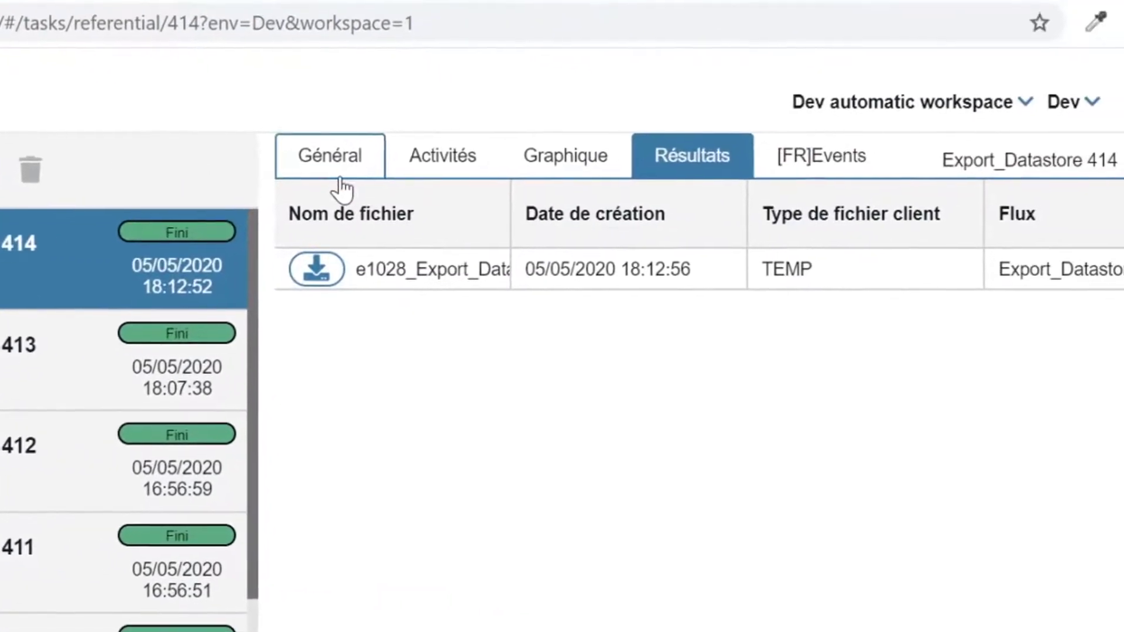
{"action": "left_click", "coordinate": [823, 210]}
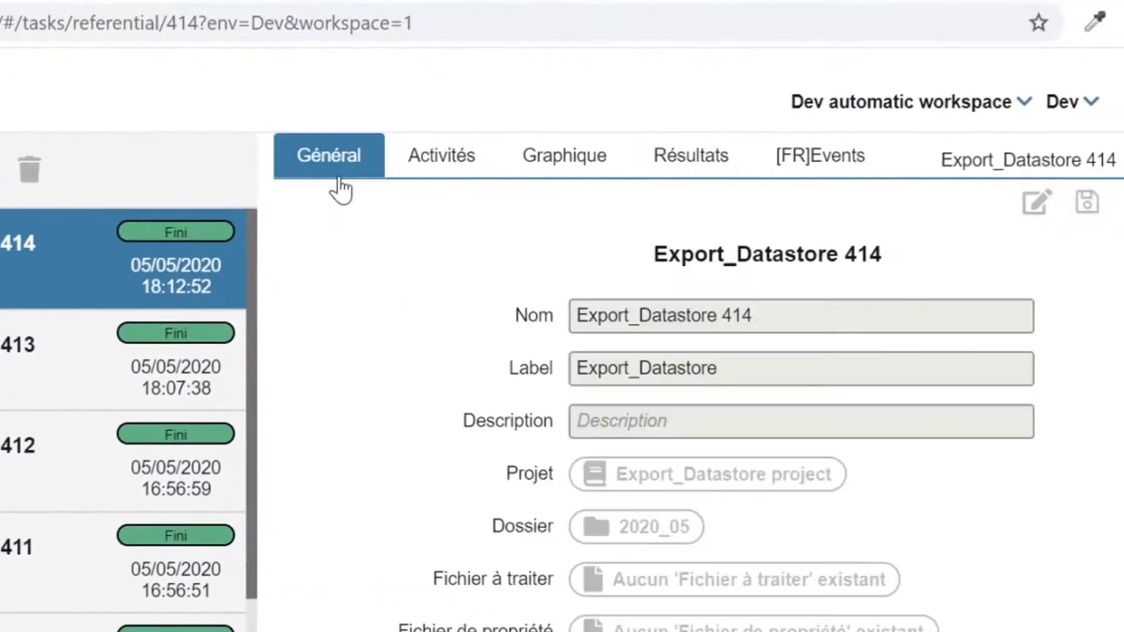
{"action": "left_click", "coordinate": [697, 169]}
{"action": "left_click", "coordinate": [315, 272]}
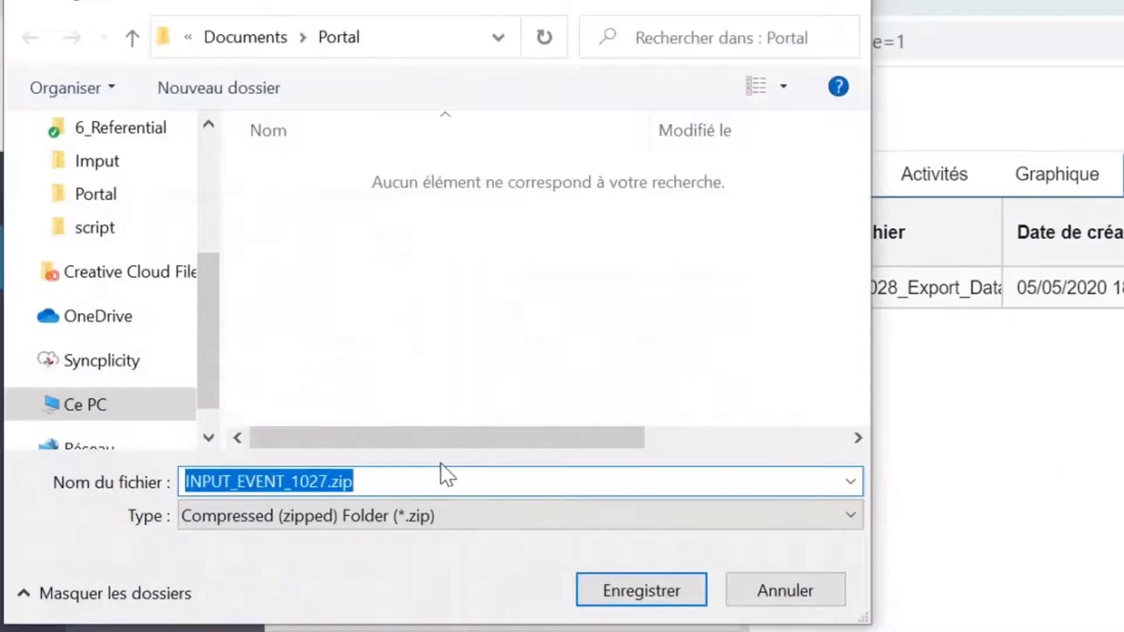
{"action": "left_click", "coordinate": [638, 592]}
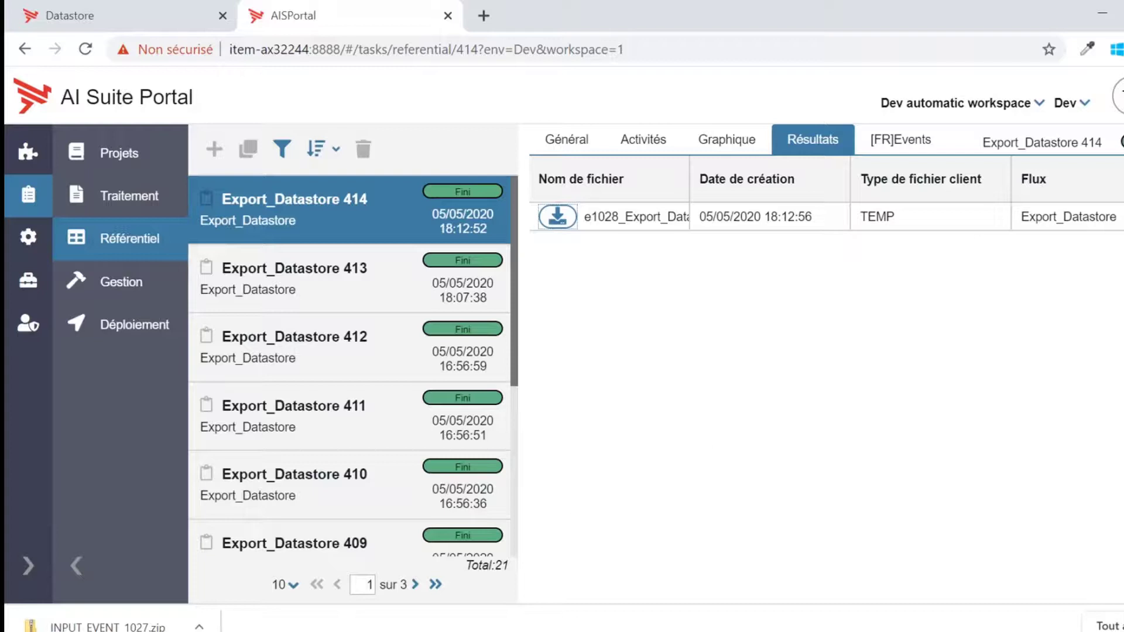
Step: Extract INPUT_EVENT_1027.zip into an INPUT_EVENT_1027 folder
{"action": "mouse_move", "coordinate": [125, 631]}
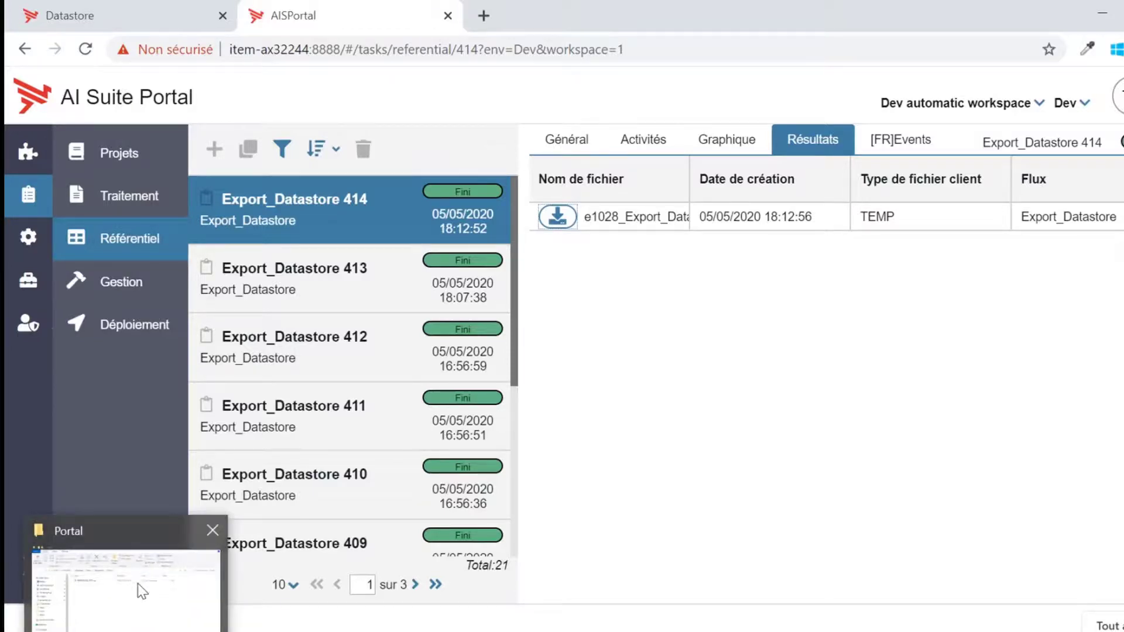
{"action": "left_click", "coordinate": [138, 585]}
{"action": "right_click", "coordinate": [350, 252]}
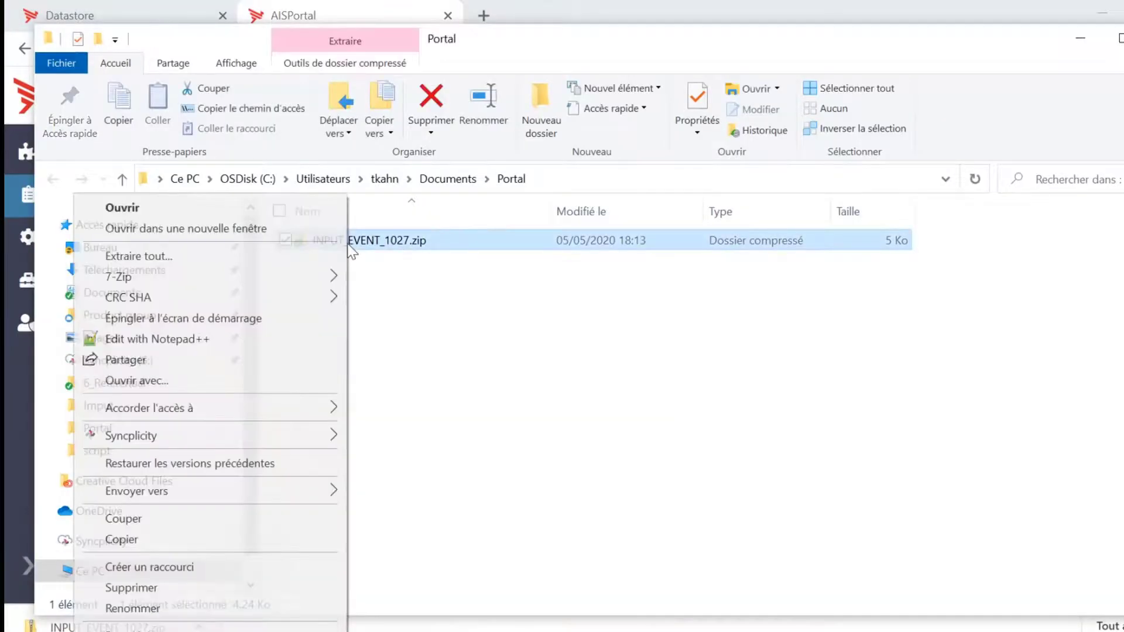
{"action": "left_click", "coordinate": [310, 255]}
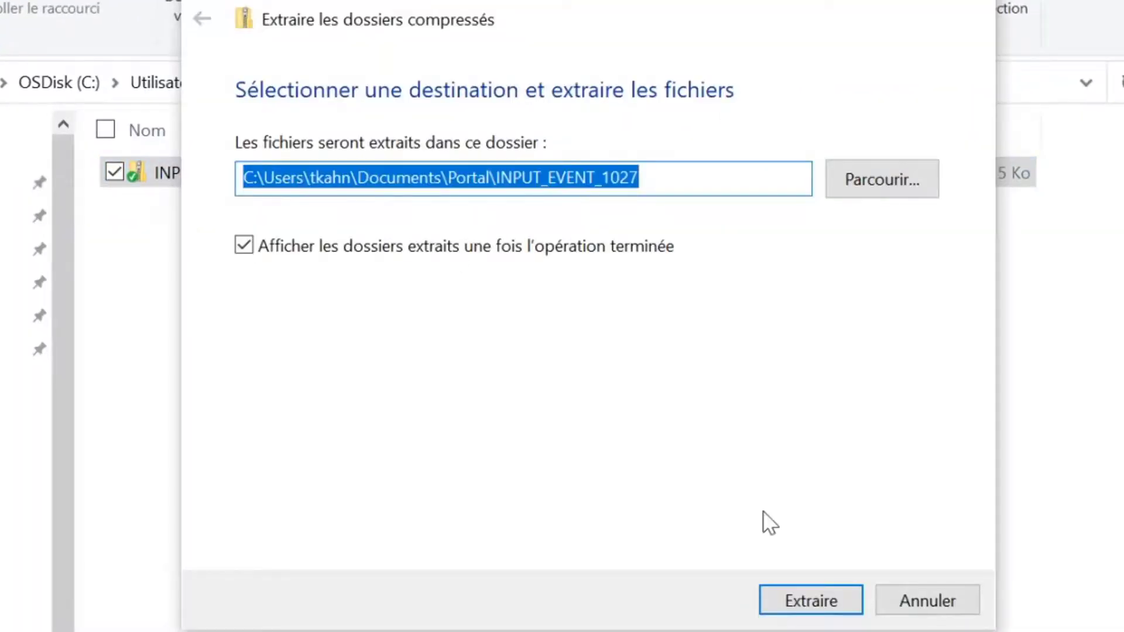
{"action": "left_click", "coordinate": [804, 603]}
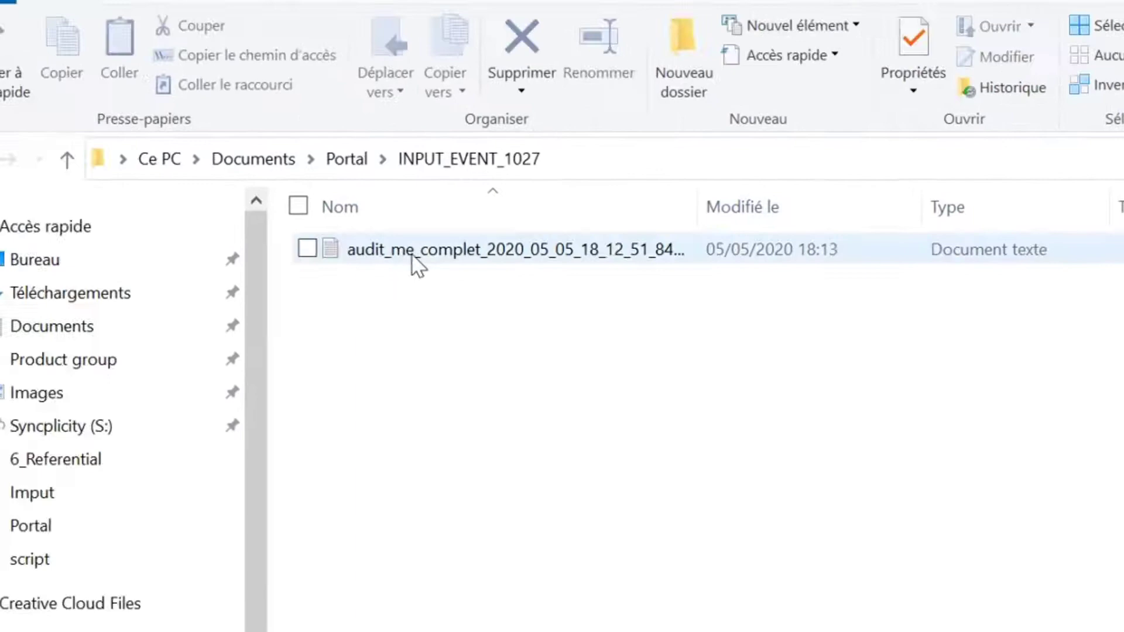
Step: Open the extracted audit_me_complet_2020_05_05 file in Notepad++
{"action": "left_click", "coordinate": [413, 257]}
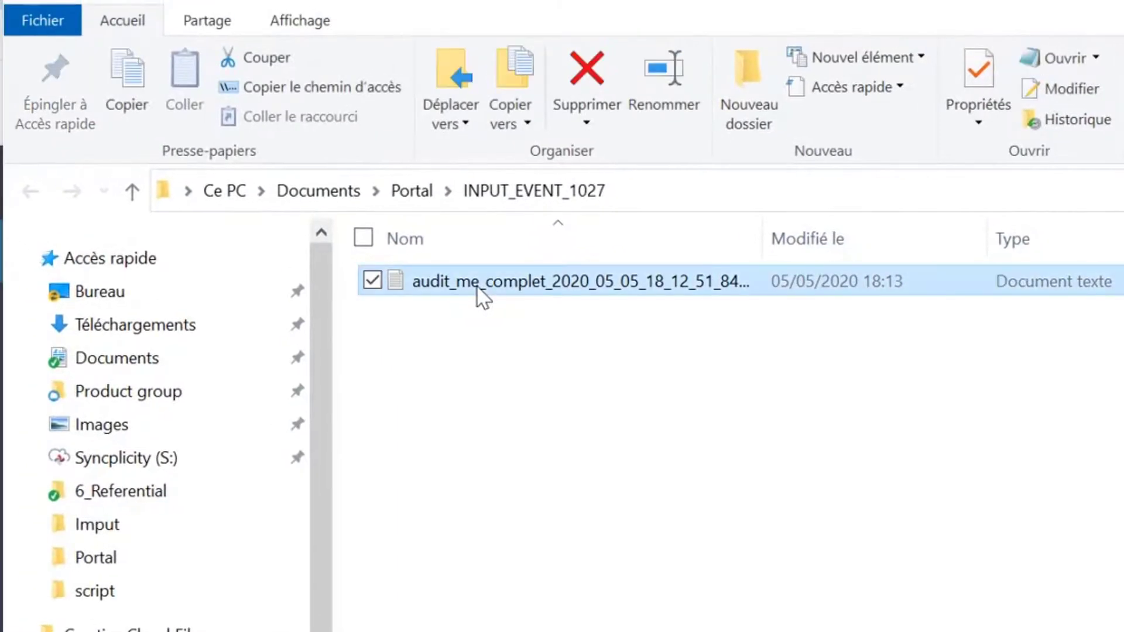
{"action": "right_click", "coordinate": [412, 257]}
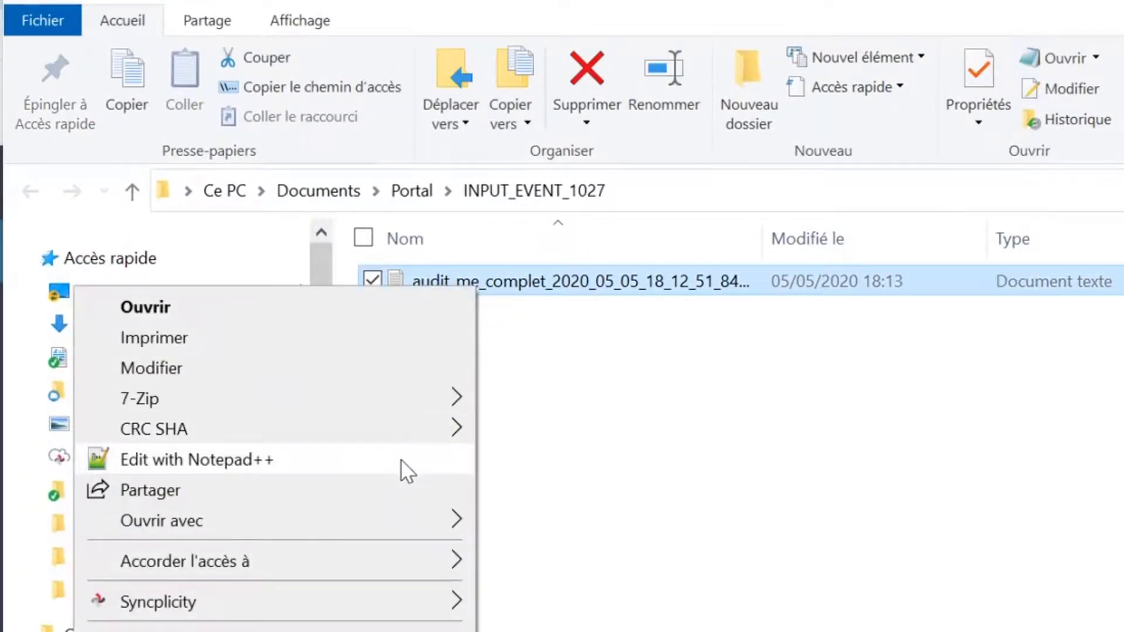
{"action": "left_click", "coordinate": [400, 459]}
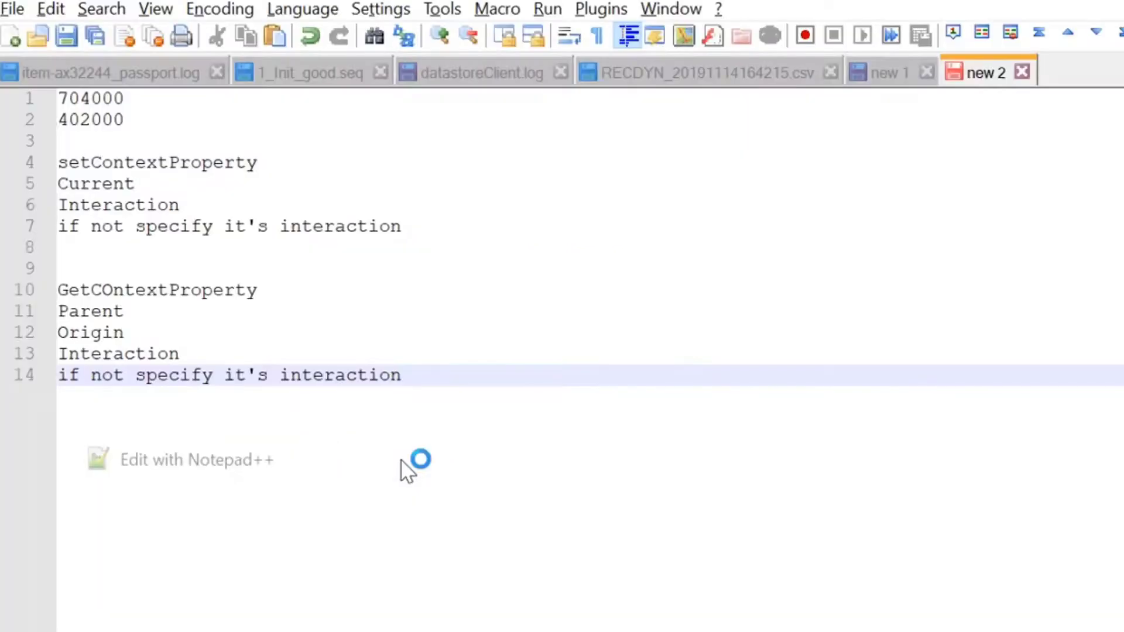
Step: Highlight the D and CUSTOM1 values and scroll through the rows past line 800
{"action": "scroll", "coordinate": [828, 459], "scroll_direction": "down", "scroll_amount": 20}
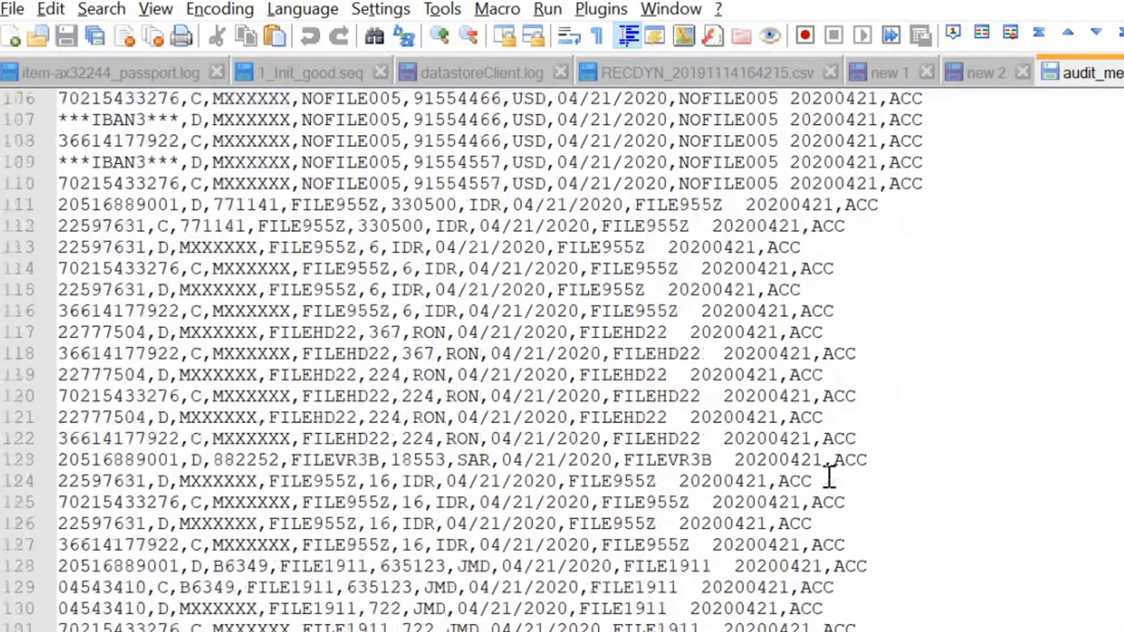
{"action": "scroll", "coordinate": [827, 474], "scroll_direction": "up", "scroll_amount": 5}
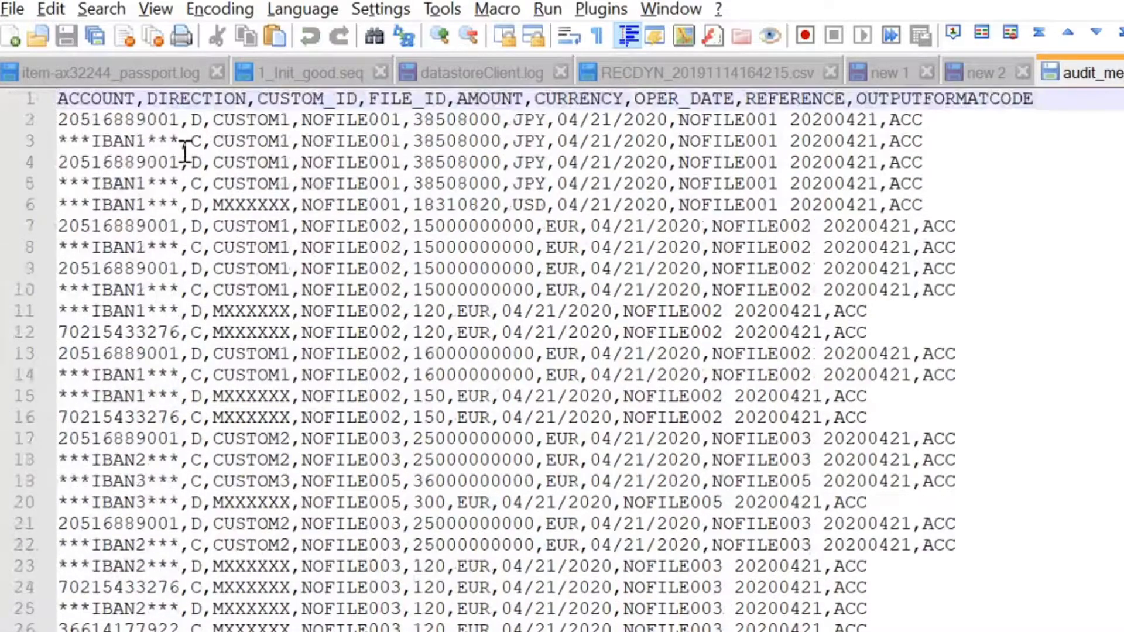
{"action": "double_click", "coordinate": [197, 121]}
{"action": "double_click", "coordinate": [226, 120]}
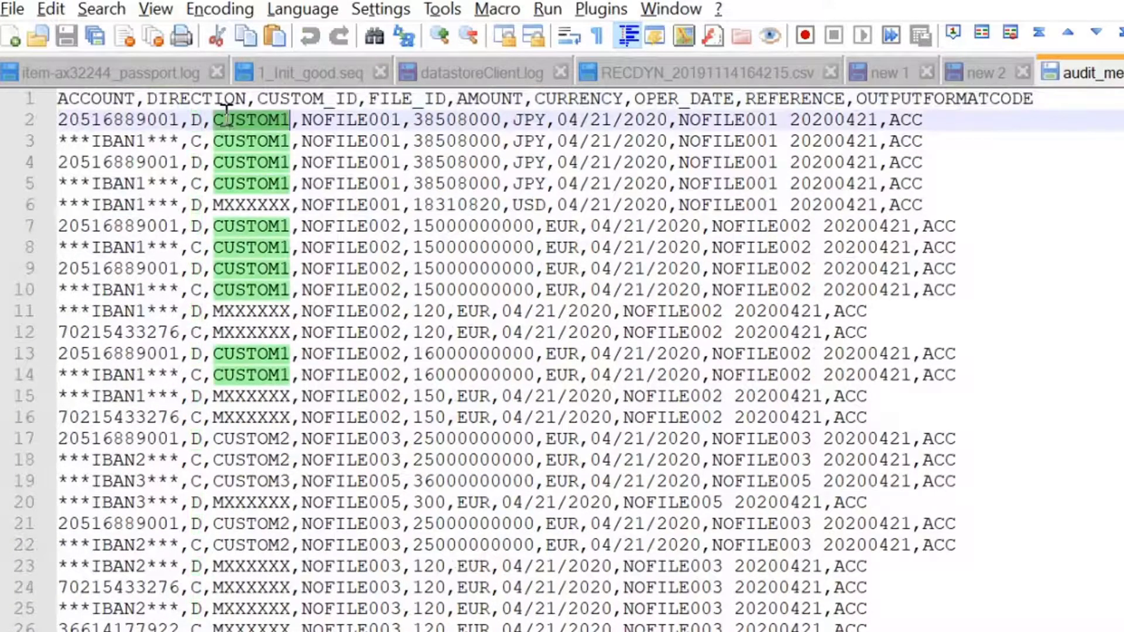
{"action": "scroll", "coordinate": [361, 311], "scroll_direction": "down", "scroll_amount": 20}
{"action": "scroll", "coordinate": [361, 310], "scroll_direction": "down", "scroll_amount": 20}
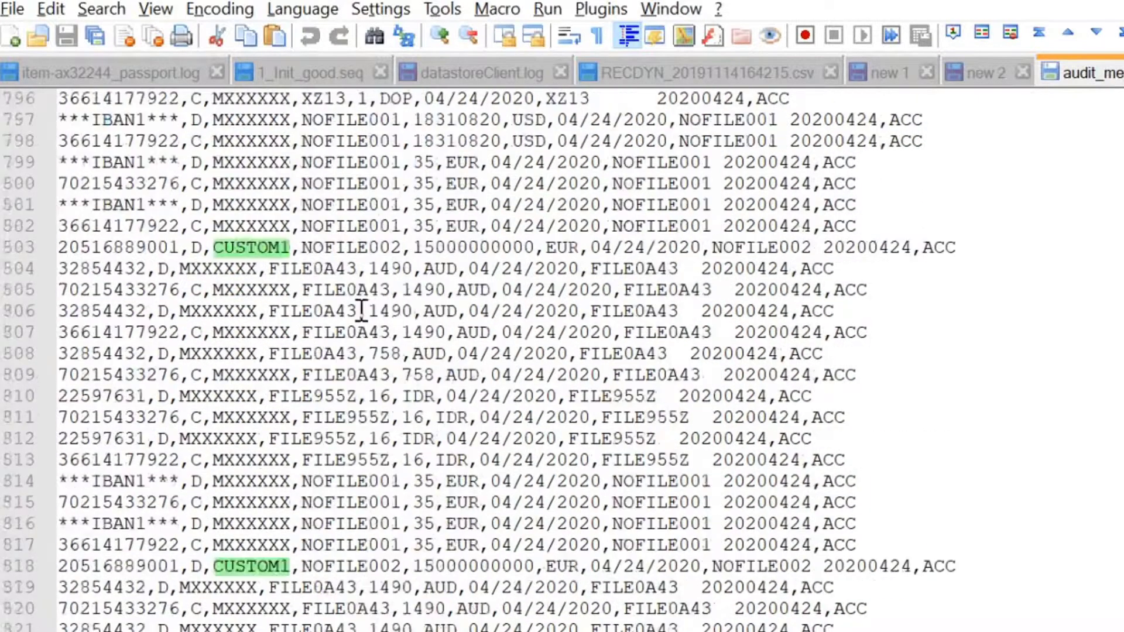